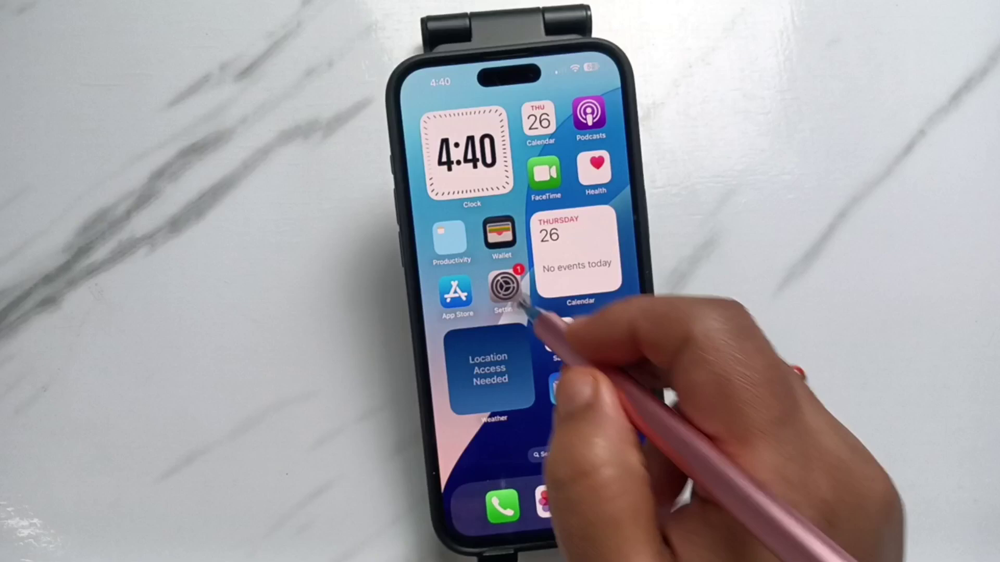
# - Open the Region list under Settings > General > Language & Region
pyautogui.click(505, 288)
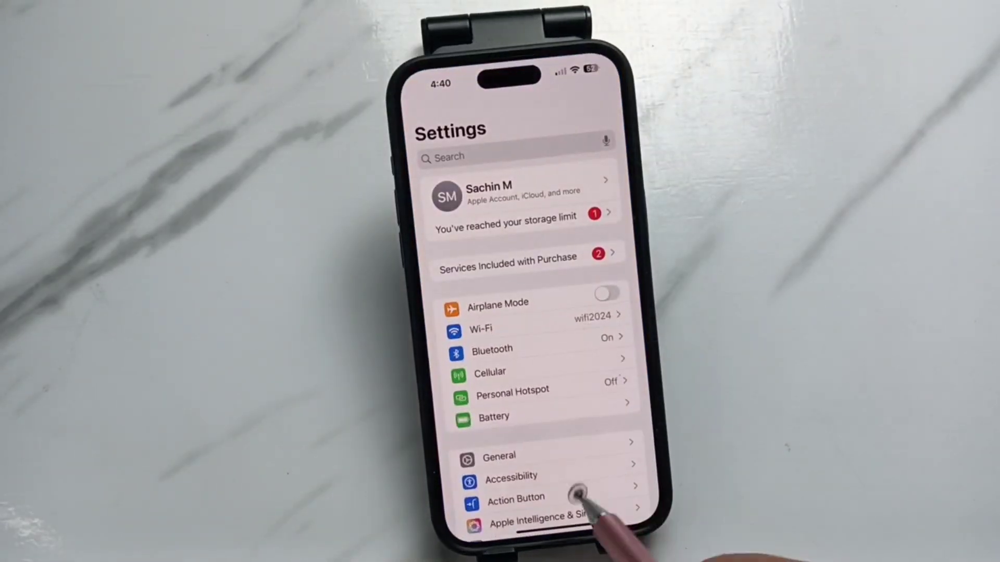
pyautogui.moveTo(640, 500); pyautogui.dragTo(569, 290)
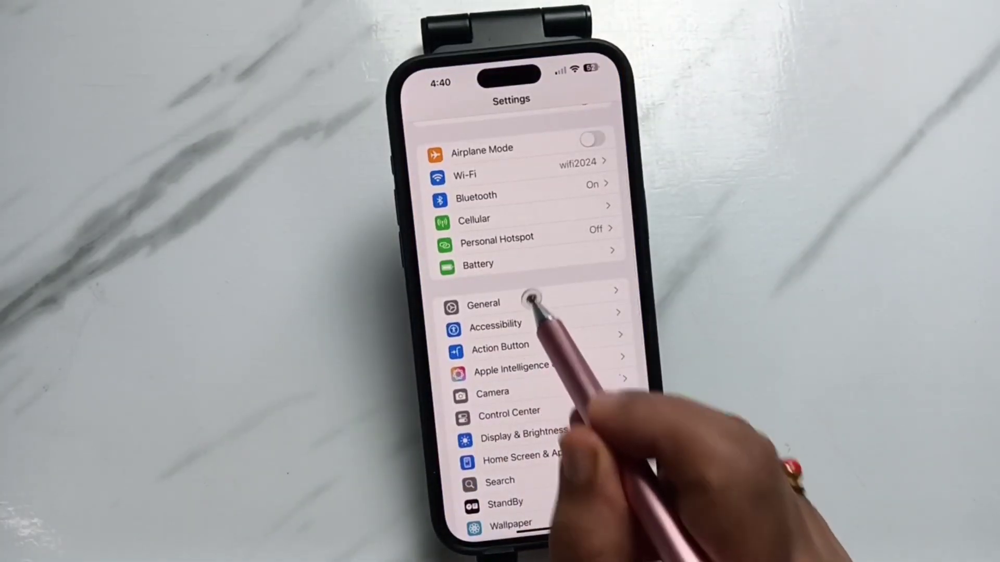
pyautogui.click(529, 302)
pyautogui.moveTo(596, 408); pyautogui.dragTo(577, 265)
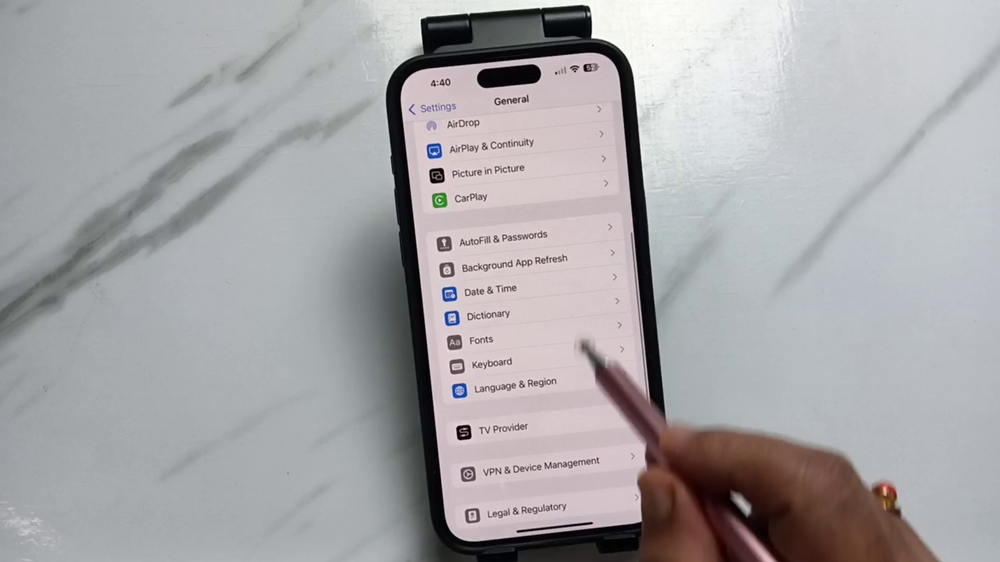
pyautogui.moveTo(585, 346); pyautogui.dragTo(587, 216)
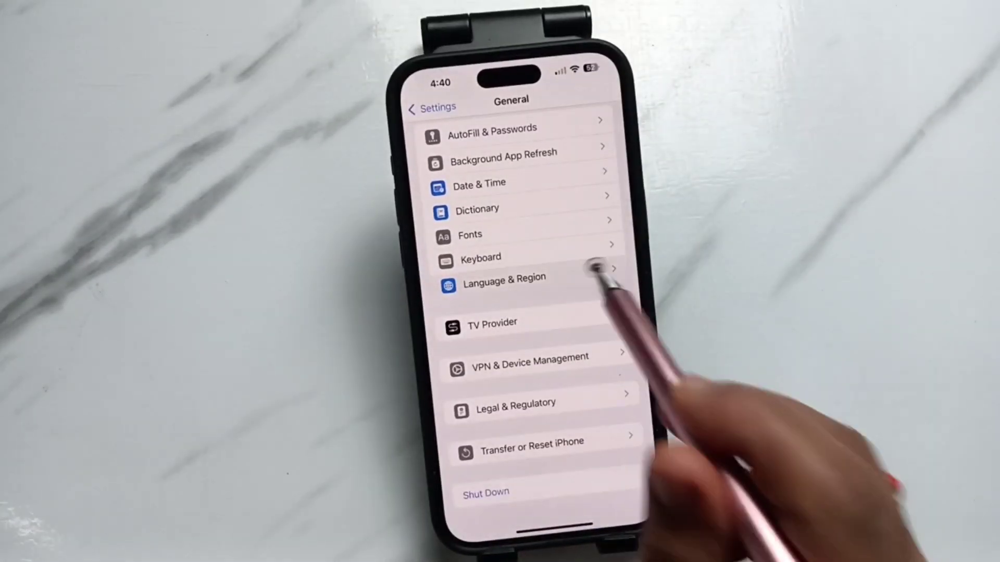
pyautogui.click(598, 271)
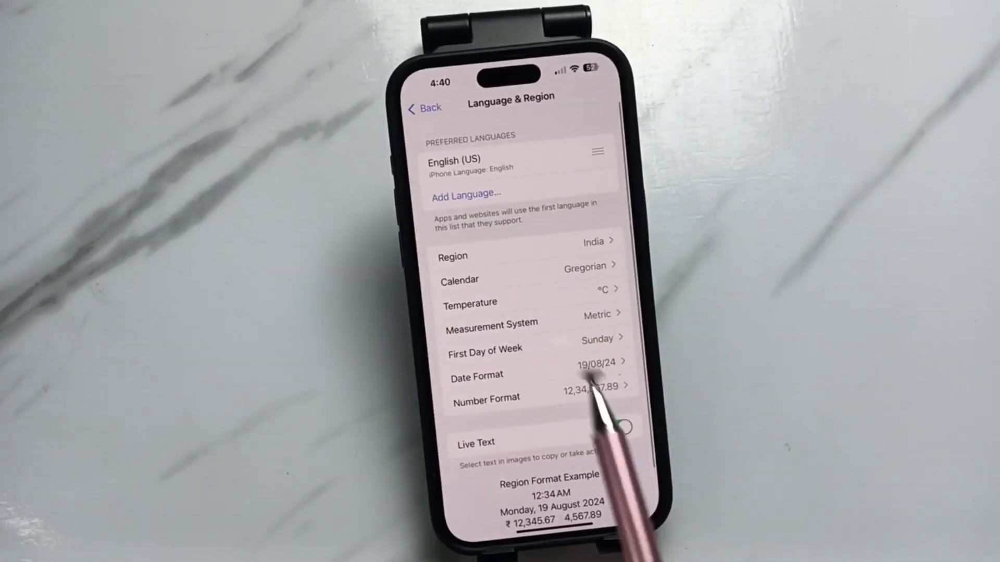
pyautogui.click(601, 244)
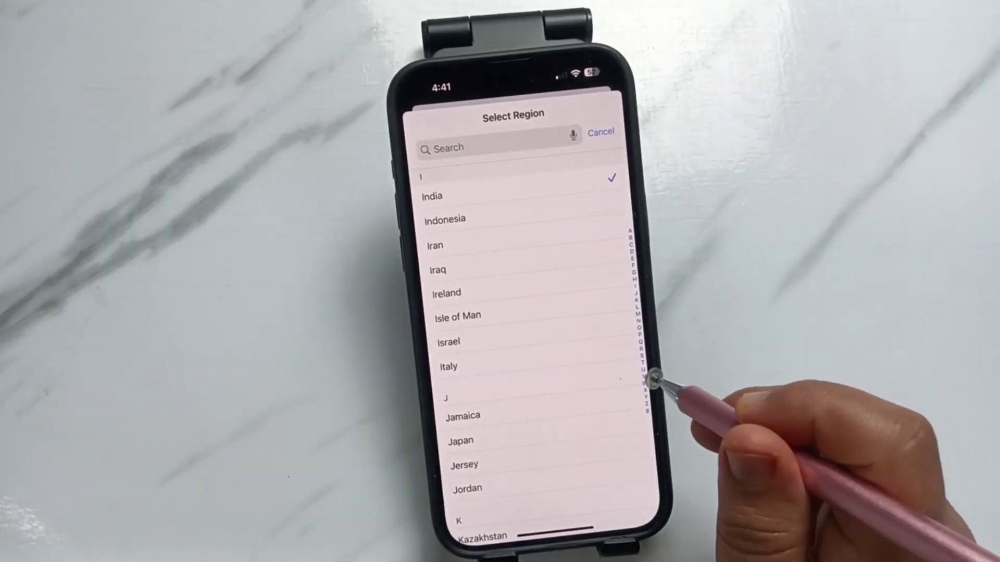
# - Pick United States from the U section and confirm the region change
pyautogui.click(642, 370)
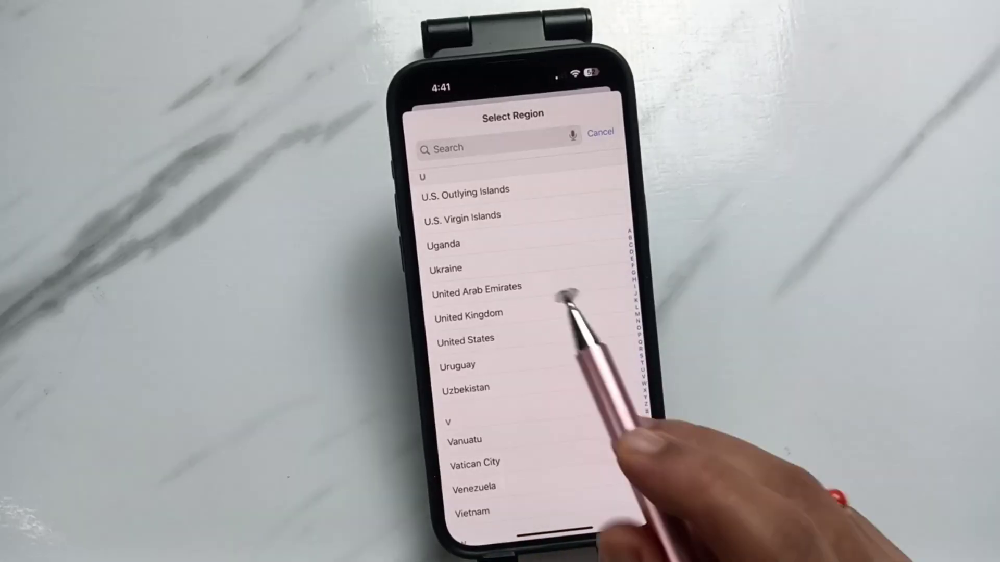
pyautogui.click(547, 339)
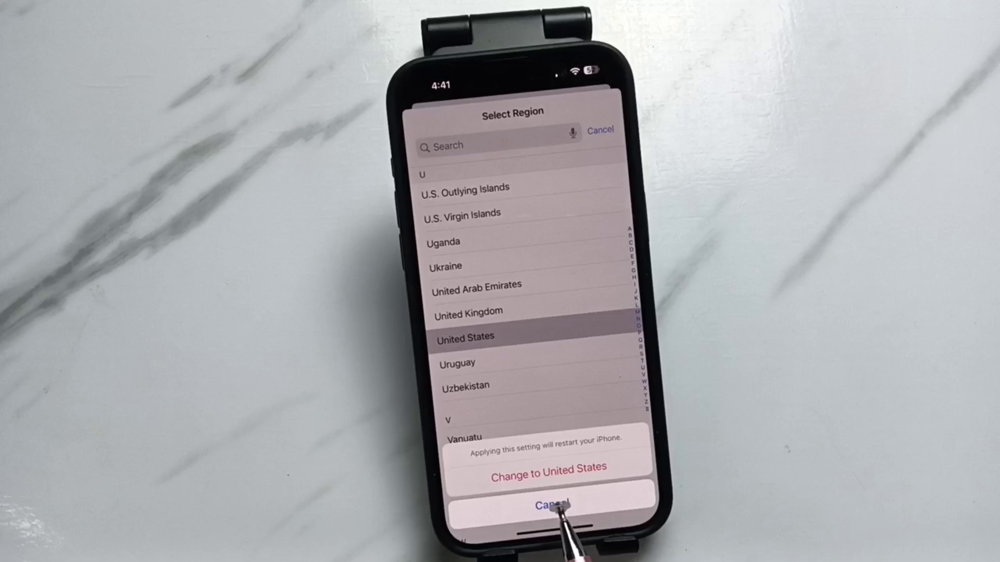
pyautogui.click(590, 468)
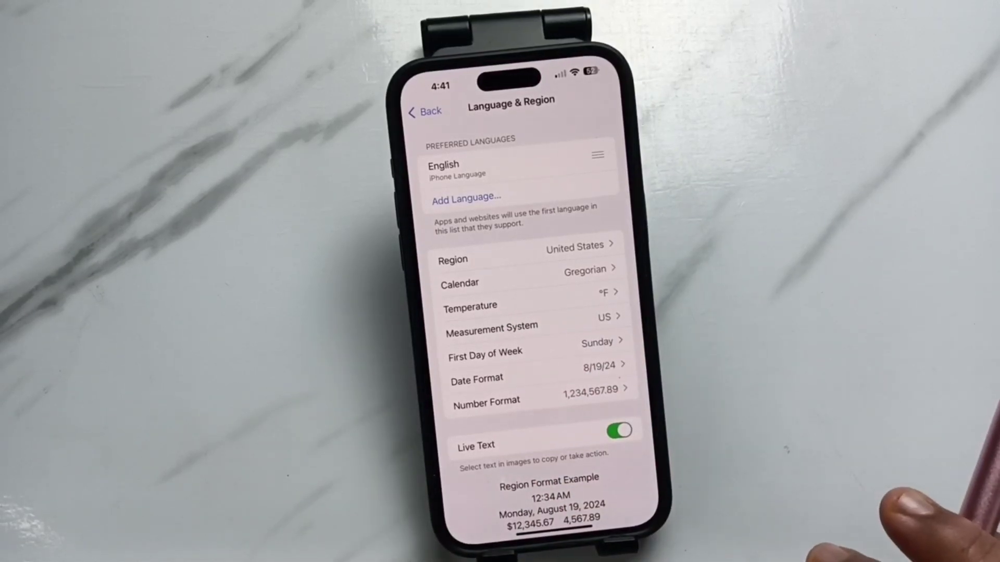
# - Go home, launch the App Store, and open the account page
pyautogui.moveTo(553, 528); pyautogui.dragTo(556, 489)
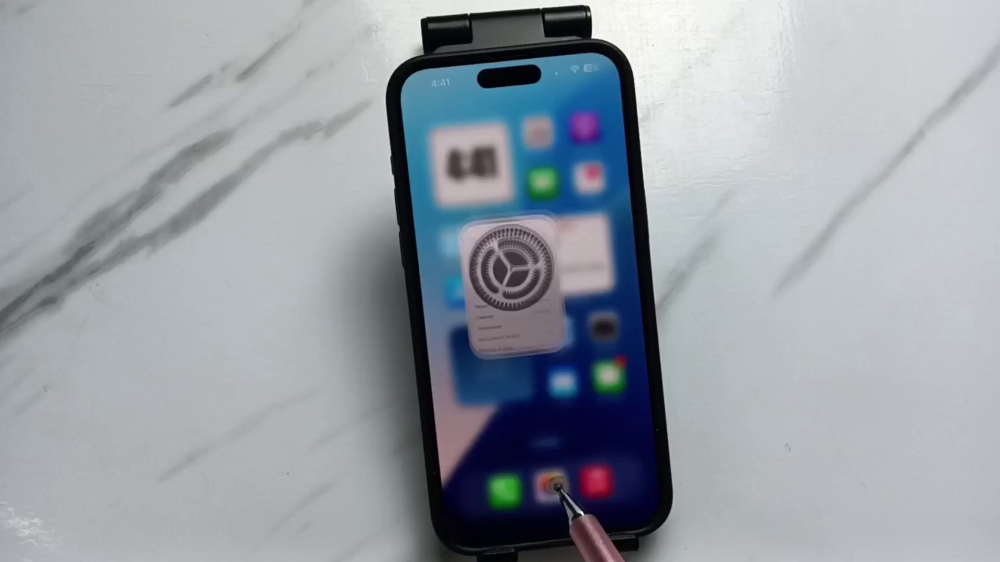
pyautogui.click(456, 292)
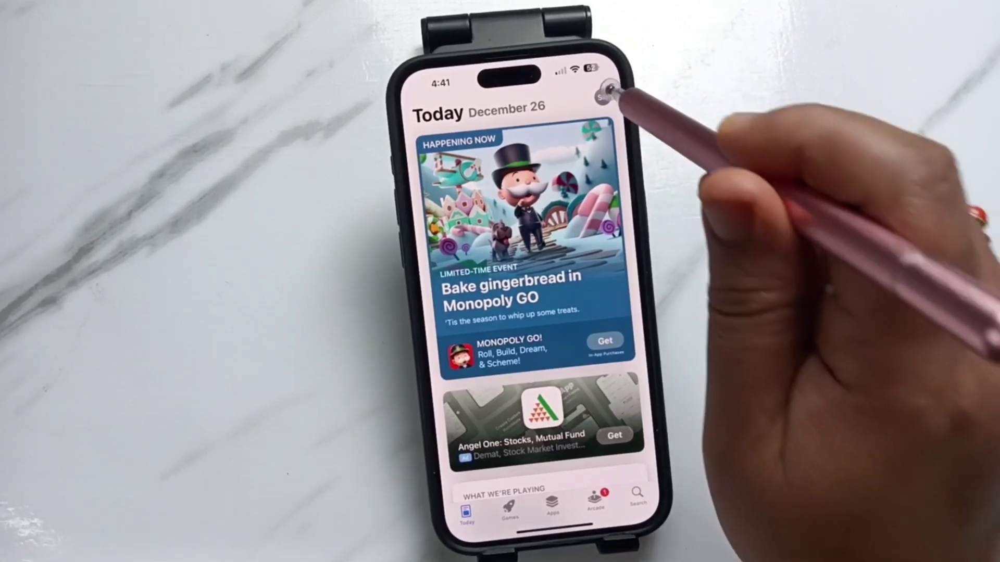
pyautogui.click(601, 101)
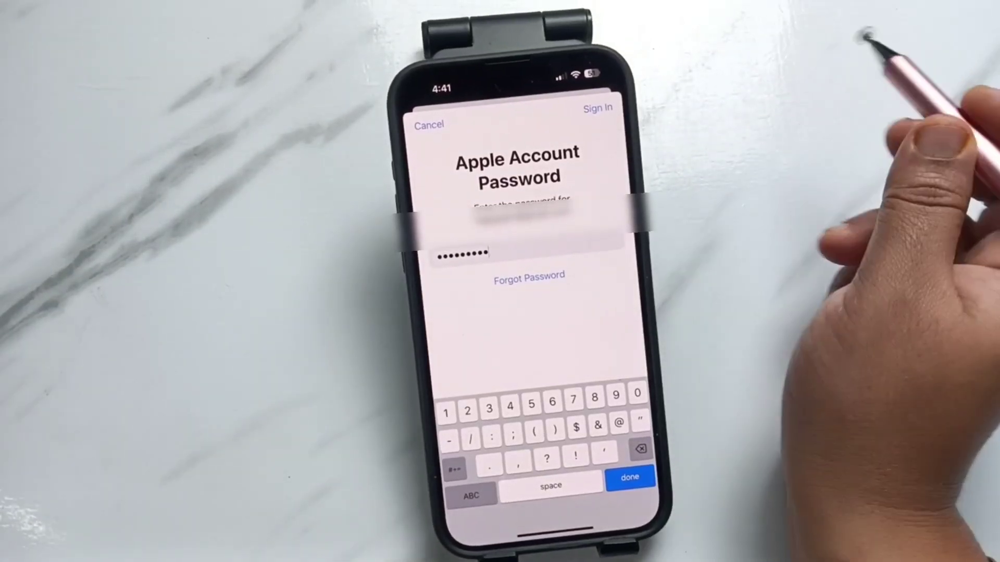
# - Submit the Apple Account password to sign in
pyautogui.click(598, 108)
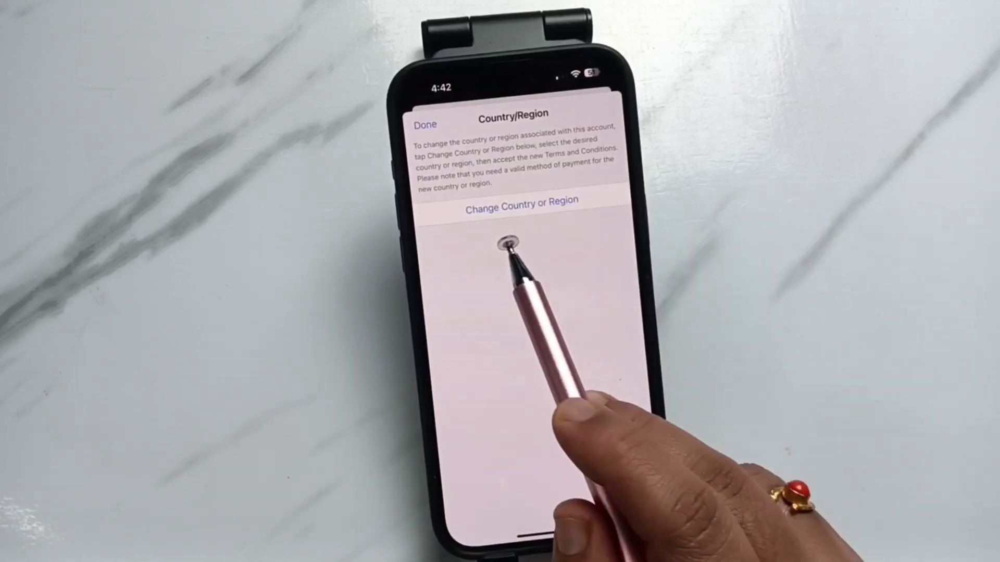
# - Start changing the App Store account's country or region
pyautogui.click(488, 211)
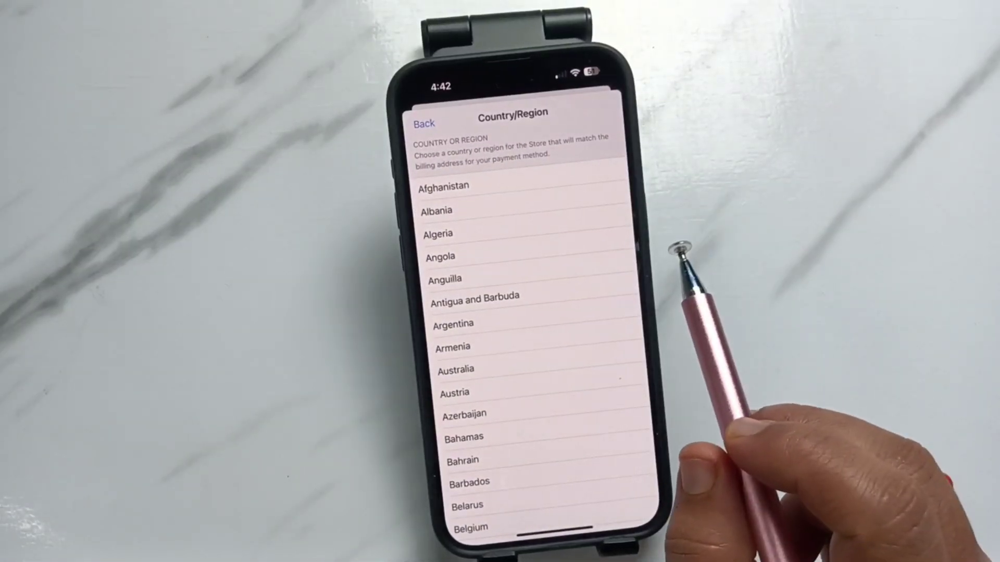
pyautogui.scroll(-5, 591, 446)
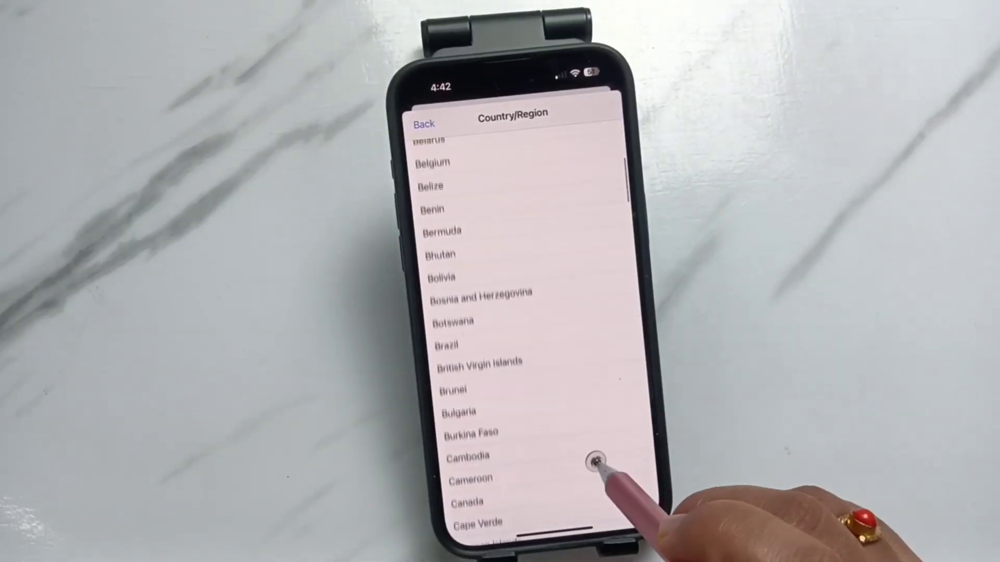
pyautogui.scroll(-5, 596, 463)
pyautogui.scroll(-5, 606, 460)
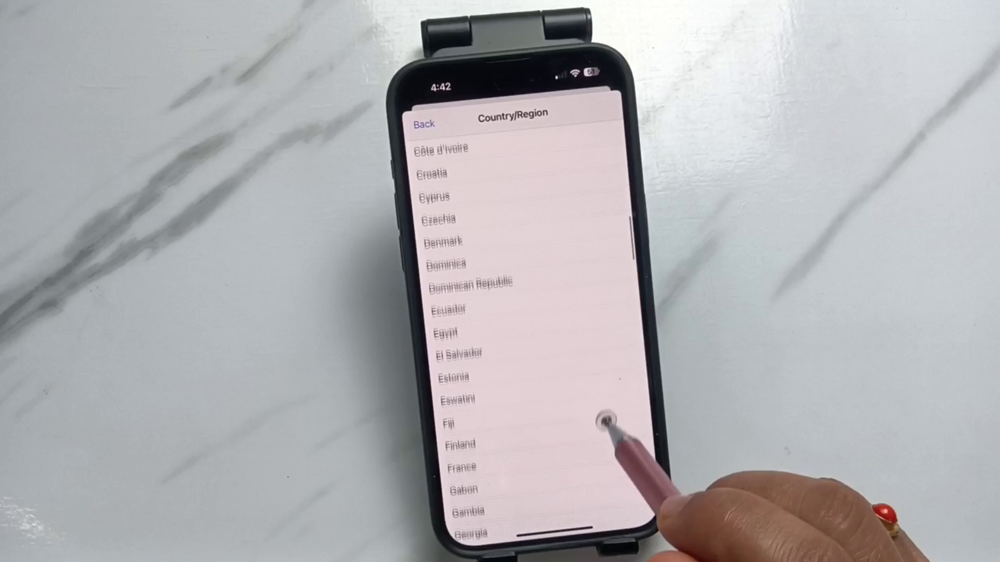
pyautogui.scroll(-5, 602, 420)
pyautogui.scroll(-5, 645, 408)
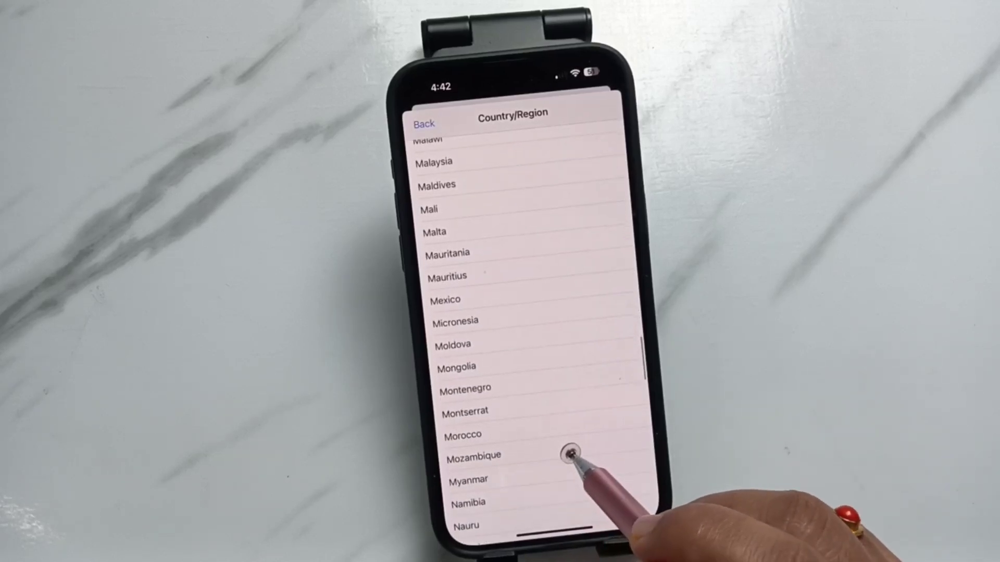
pyautogui.scroll(-1, 570, 453)
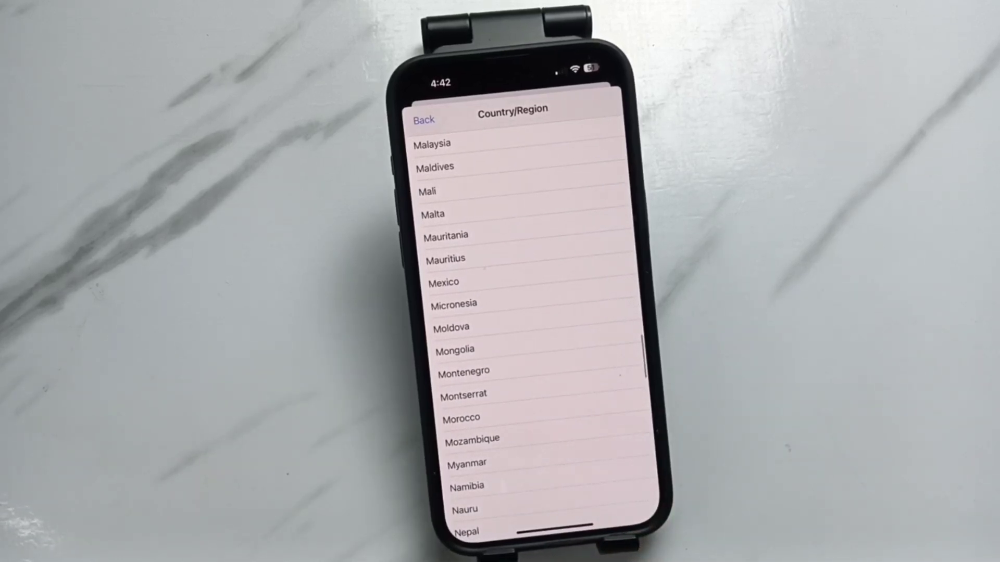